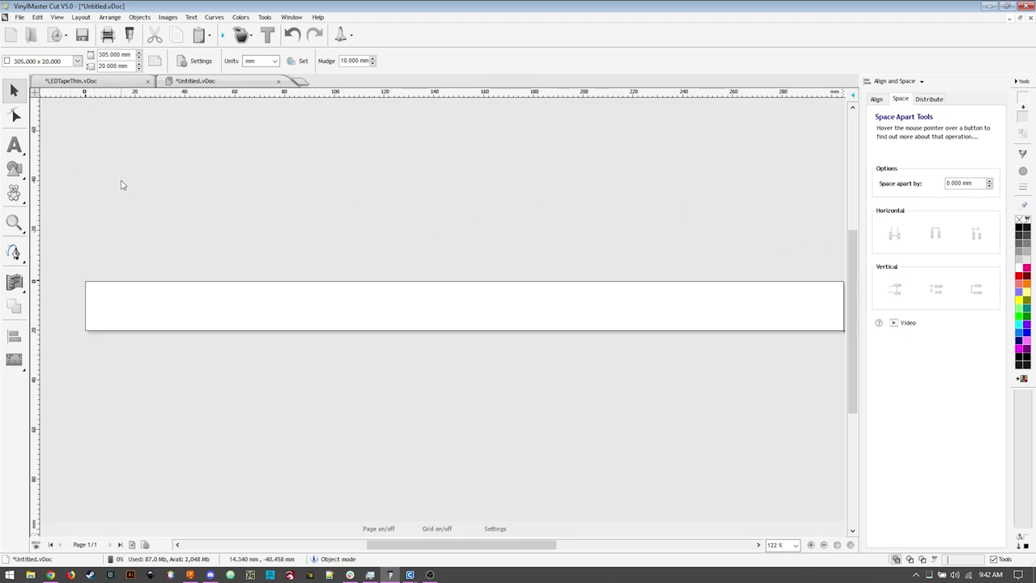
# - Bring up the Square/Circle/Arrow shapes flyout from the left toolbox
pyautogui.click(14, 170)
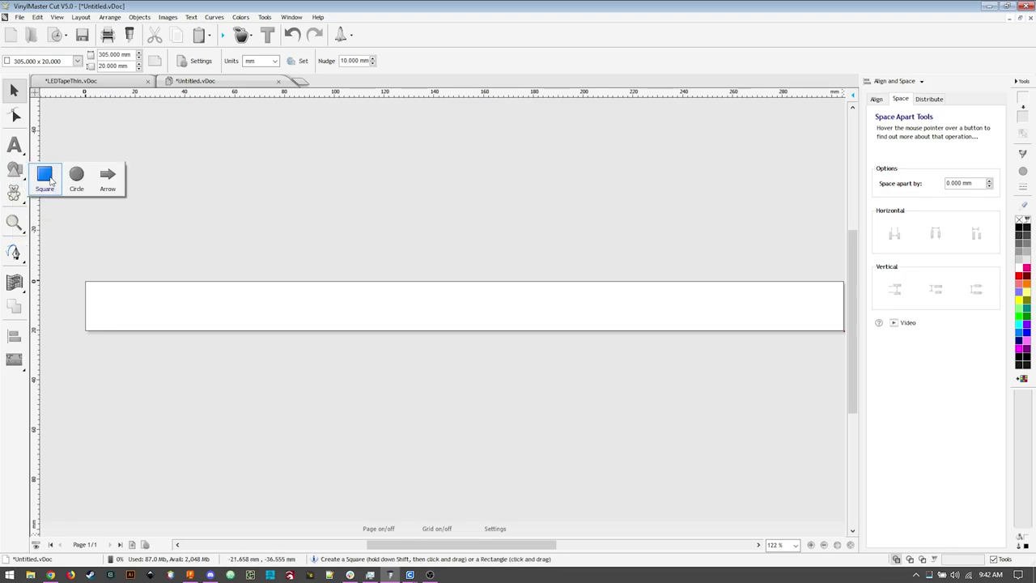
# - Draw a square near the left end of the strip
pyautogui.click(44, 178)
pyautogui.moveTo(100, 293); pyautogui.dragTo(128, 319)
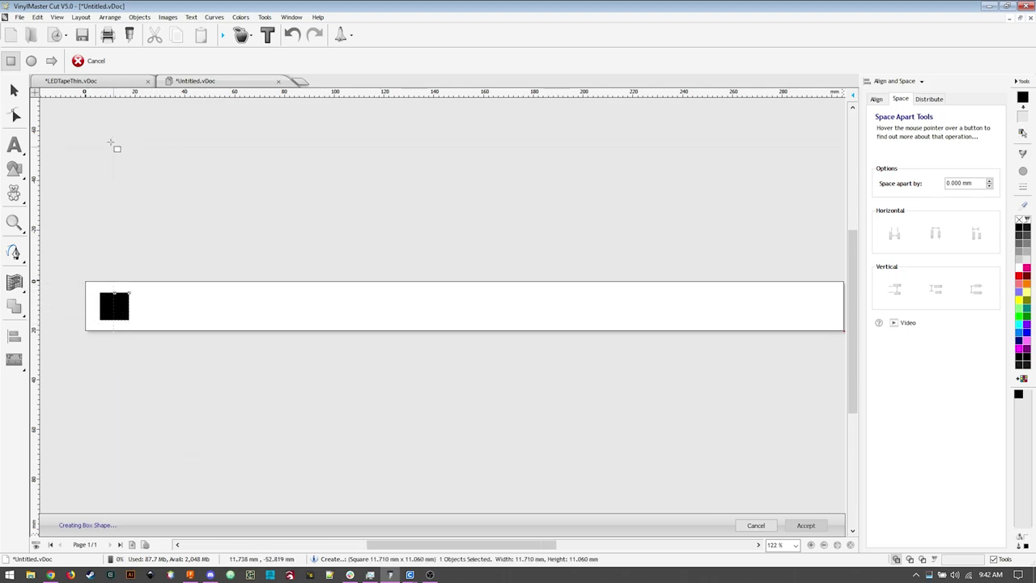
pyautogui.click(14, 91)
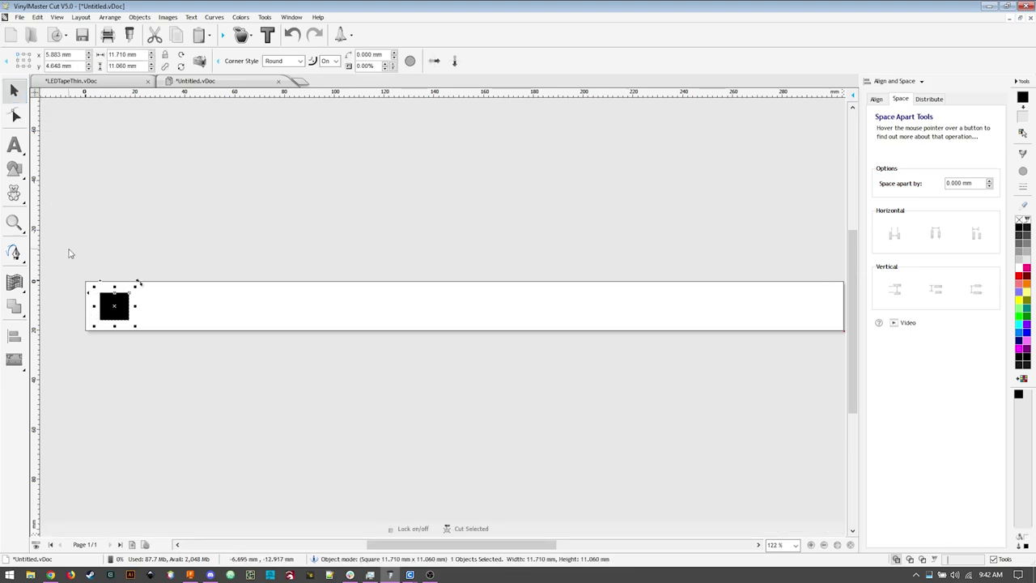
pyautogui.moveTo(120, 312); pyautogui.dragTo(119, 311)
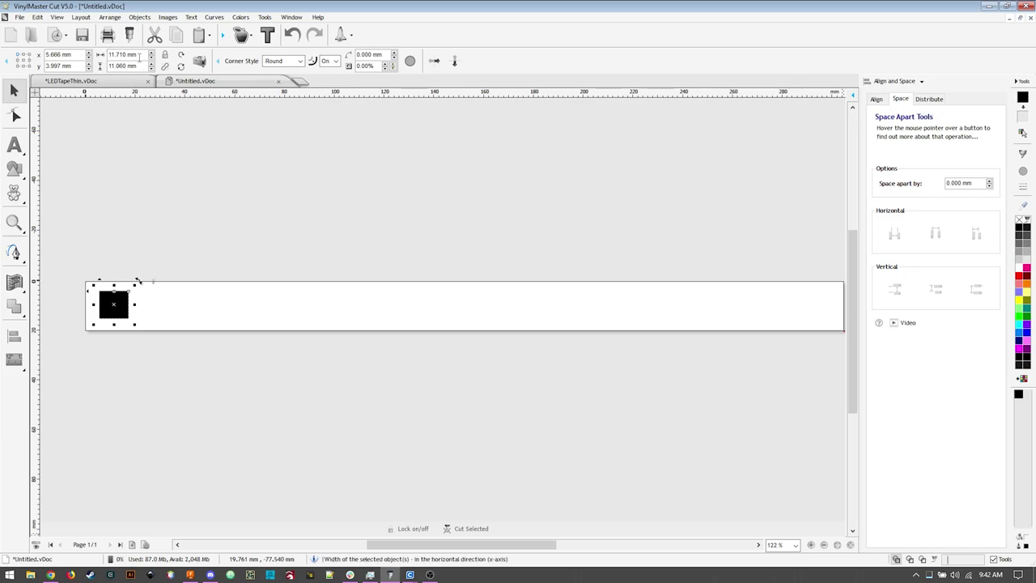
# - Resize the square to 5.5 × 5.5 mm and position it at x 8.485, y 6.166 mm
pyautogui.moveTo(139, 56); pyautogui.dragTo(107, 57)
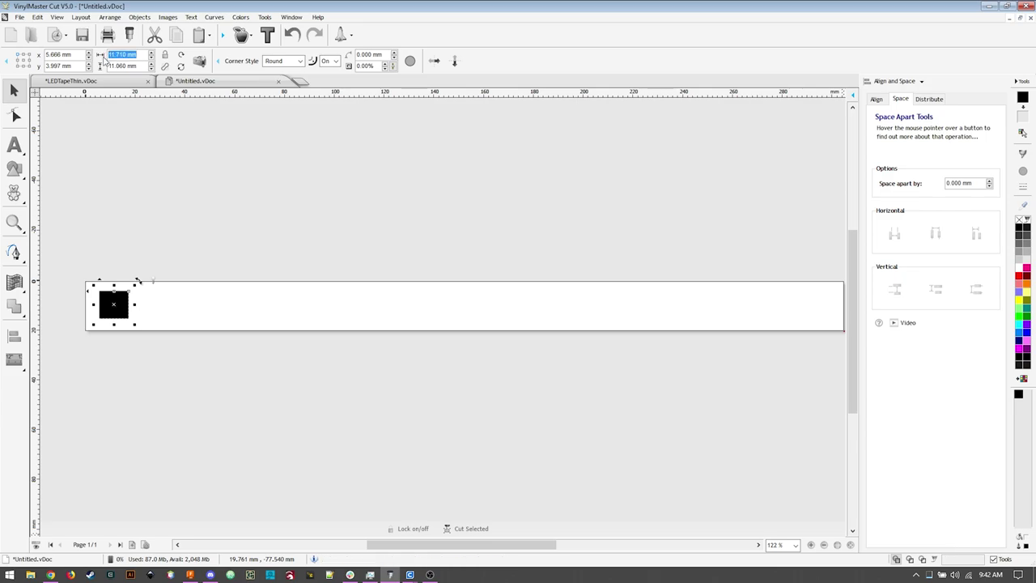
pyautogui.press('BackSpace')
pyautogui.write('5.5')
pyautogui.press('Tab')
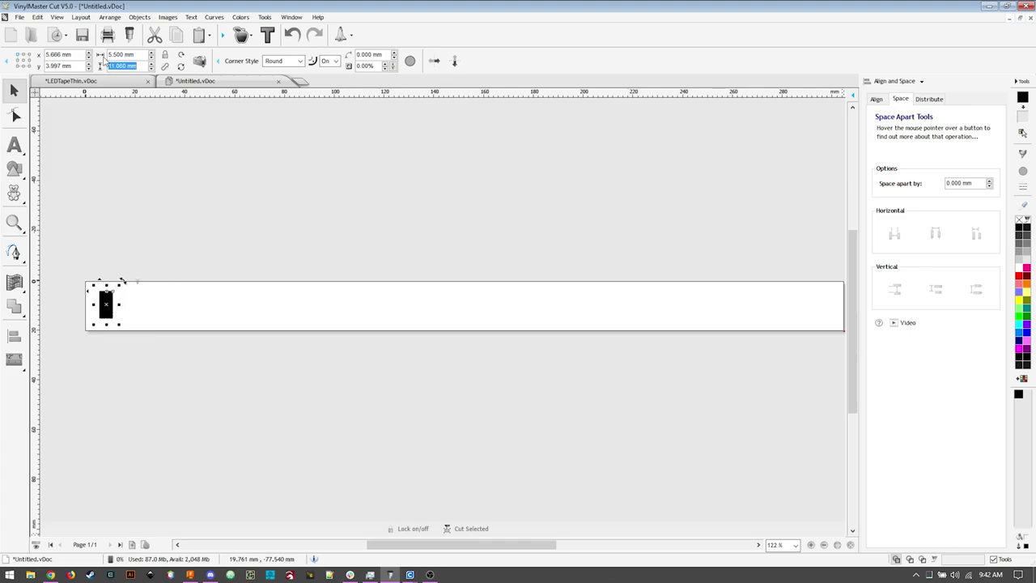
pyautogui.write('5.5')
pyautogui.press('Tab')
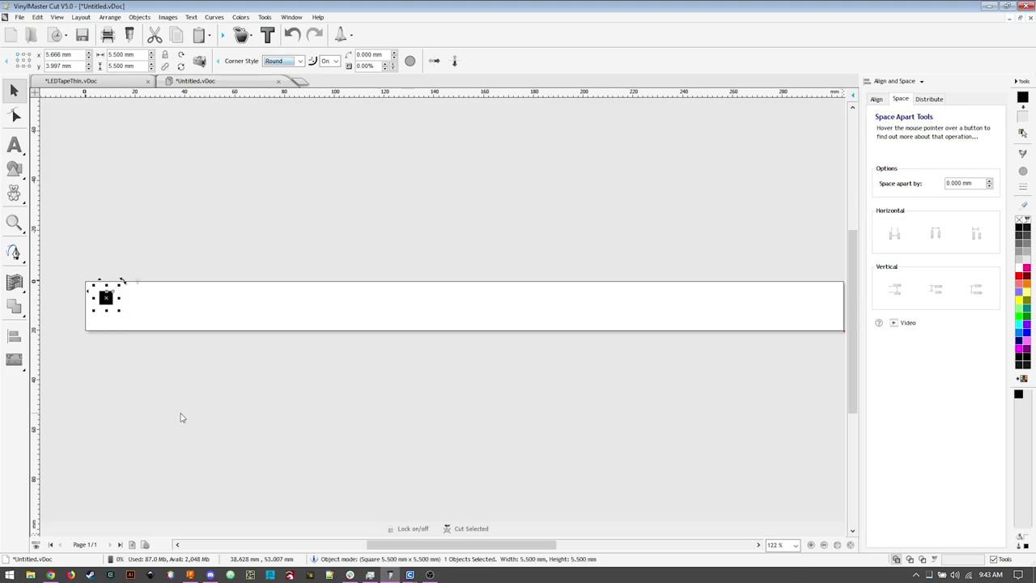
pyautogui.moveTo(106, 296); pyautogui.dragTo(113, 306)
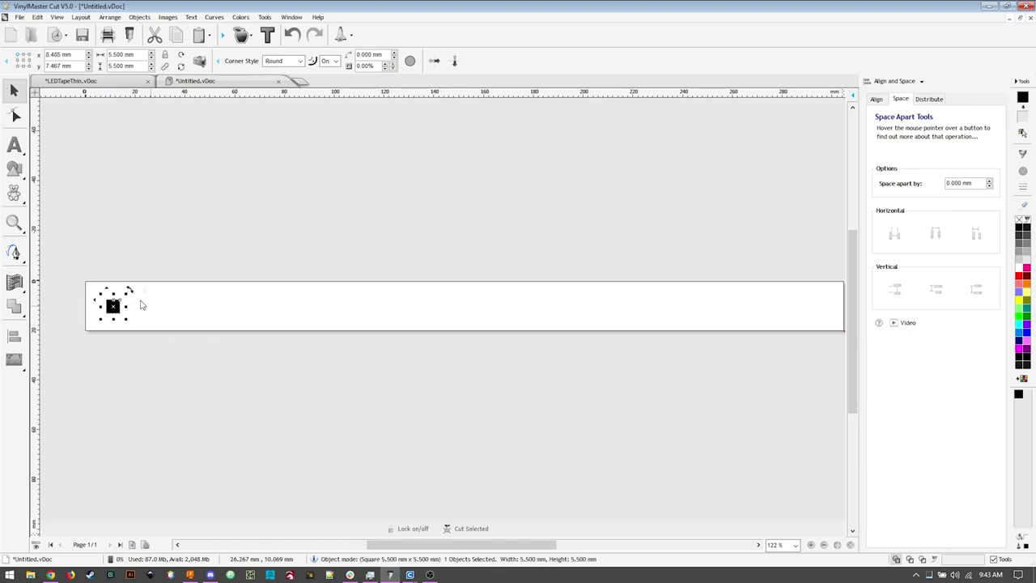
pyautogui.moveTo(111, 306); pyautogui.dragTo(112, 302)
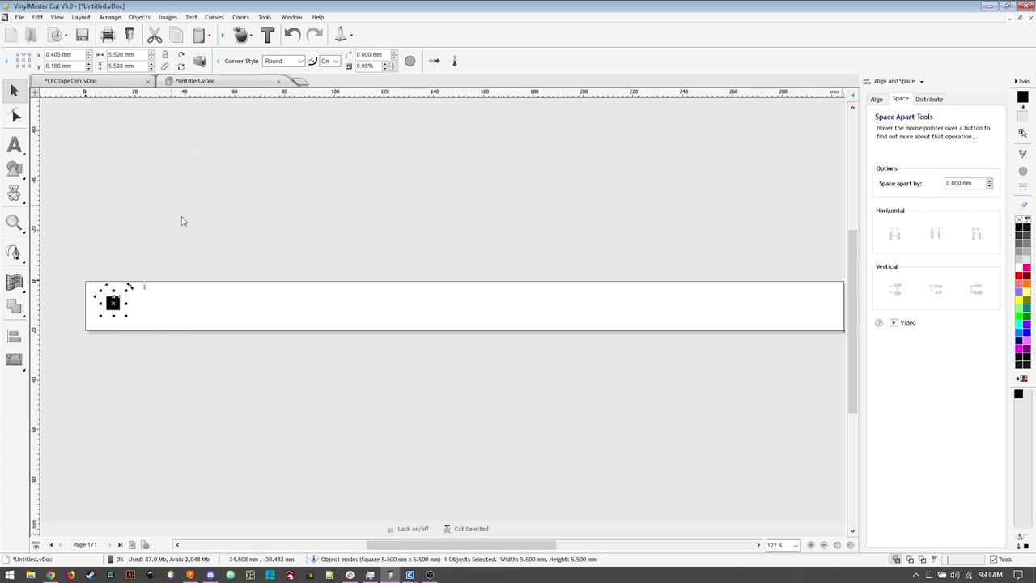
# - Copy the square to the right to make three, and align their vertical centres
pyautogui.click(178, 312)
pyautogui.click(114, 306)
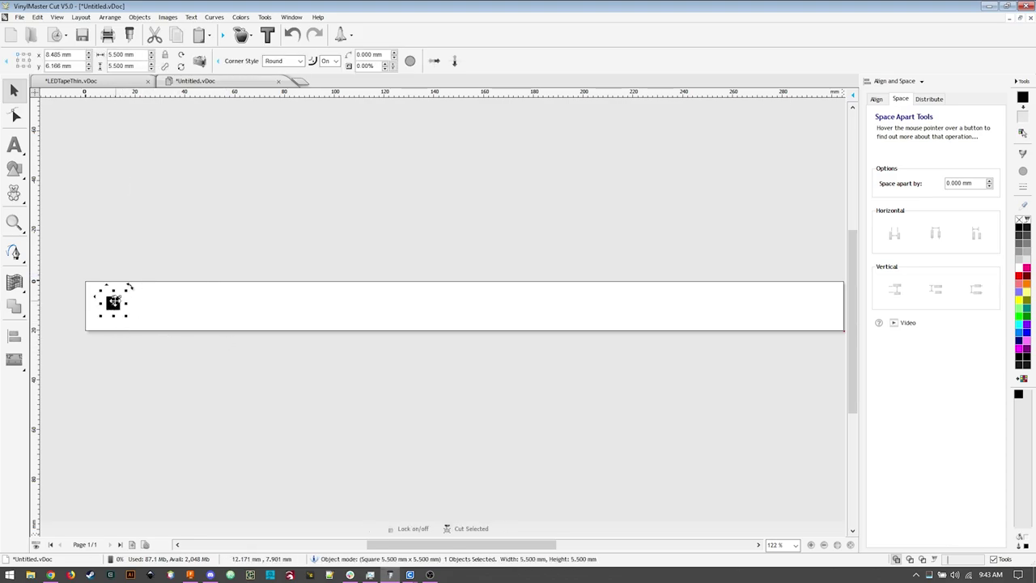
pyautogui.moveTo(113, 304); pyautogui.dragTo(173, 302)
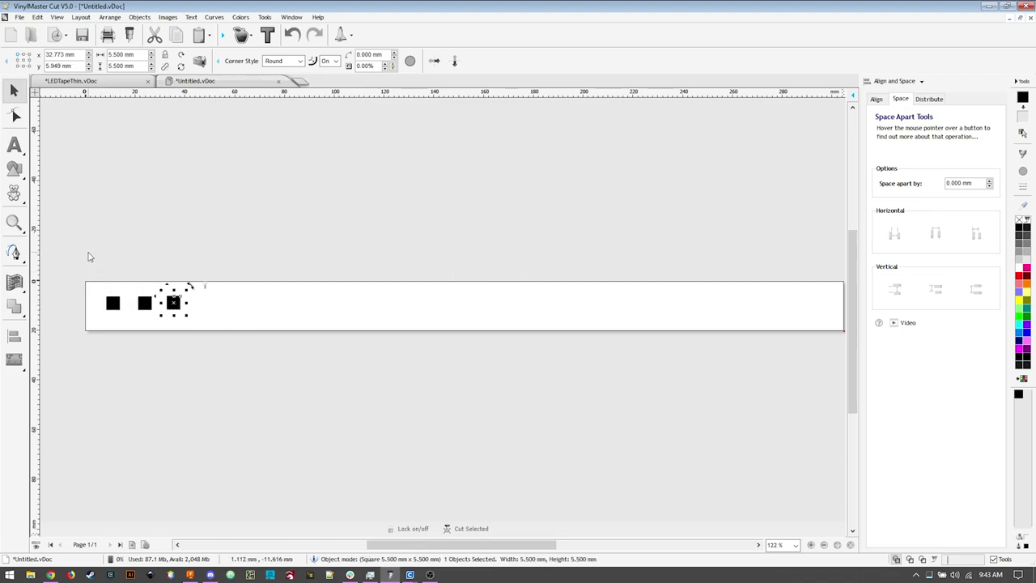
pyautogui.moveTo(89, 257); pyautogui.dragTo(239, 352)
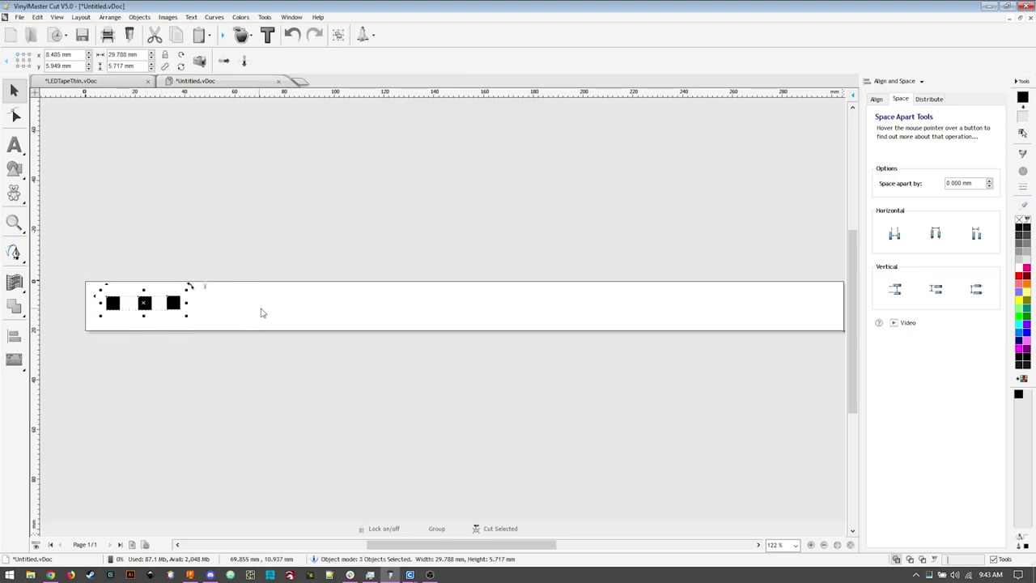
pyautogui.click(883, 101)
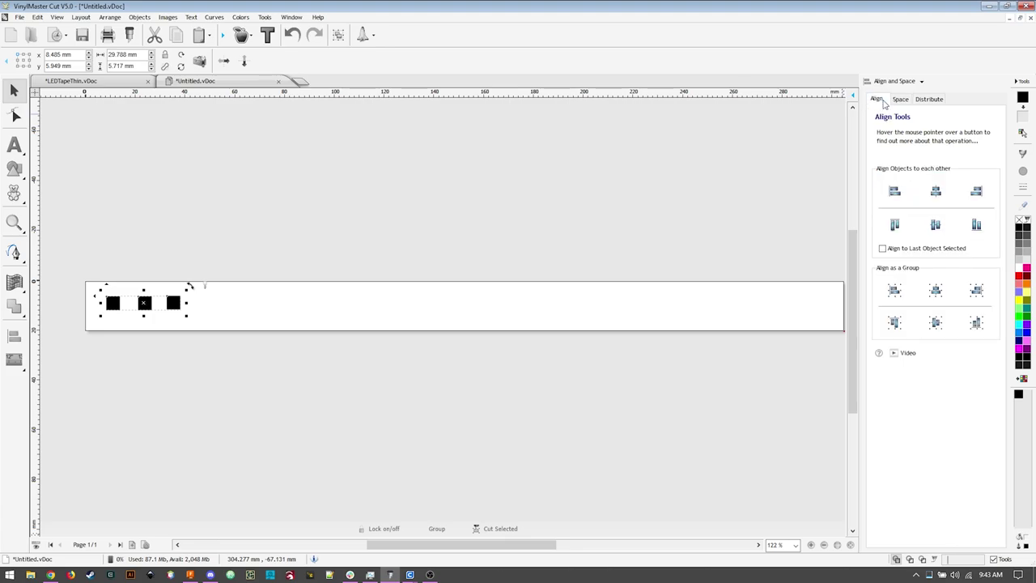
pyautogui.click(937, 227)
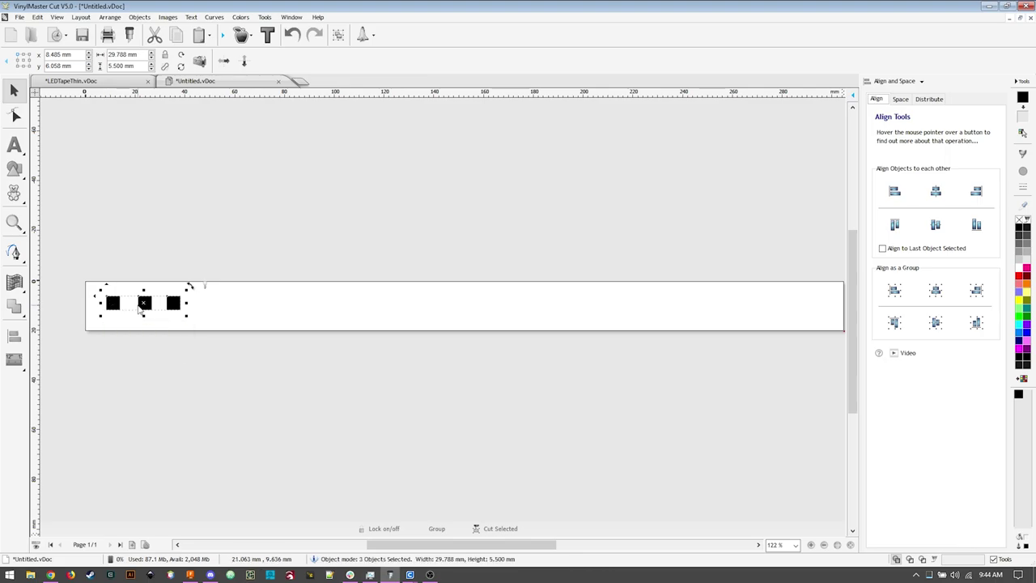
pyautogui.click(96, 227)
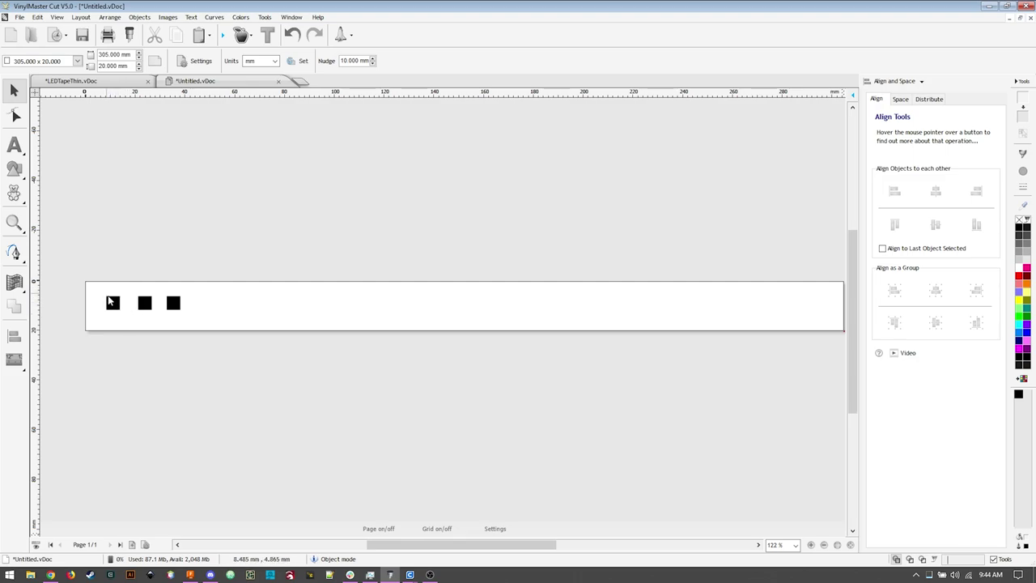
# - Space the three squares horizontally 16 mm apart by their left edges
pyautogui.click(114, 306)
pyautogui.keyDown('shift'); pyautogui.click(148, 308); pyautogui.keyUp('shift')
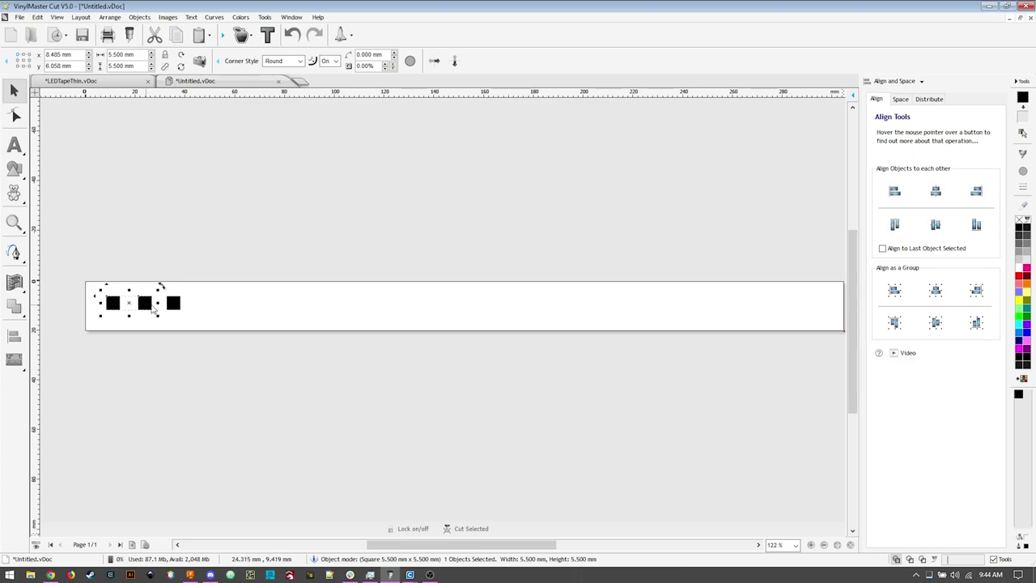
pyautogui.keyDown('shift'); pyautogui.click(172, 306); pyautogui.keyUp('shift')
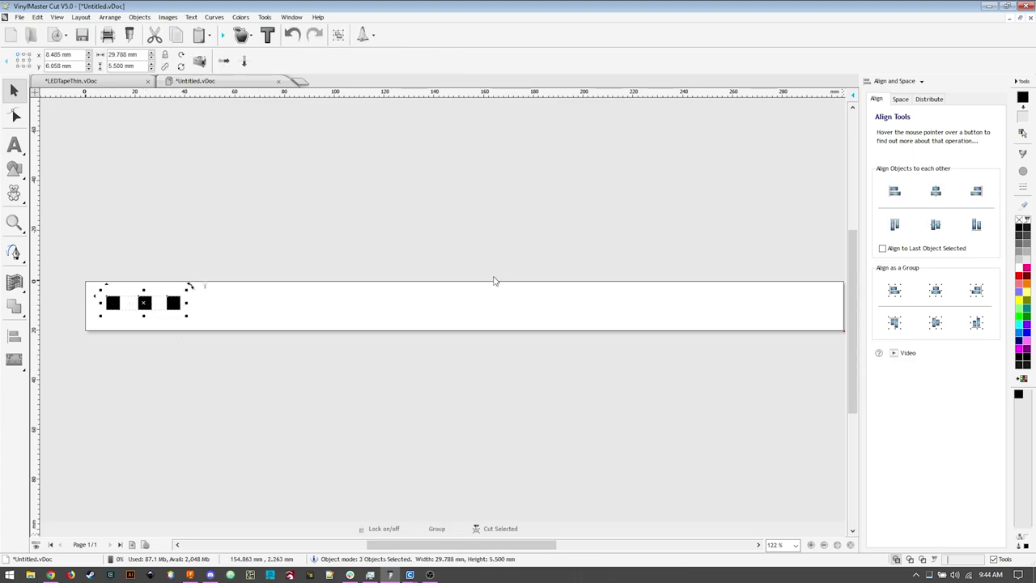
pyautogui.click(901, 99)
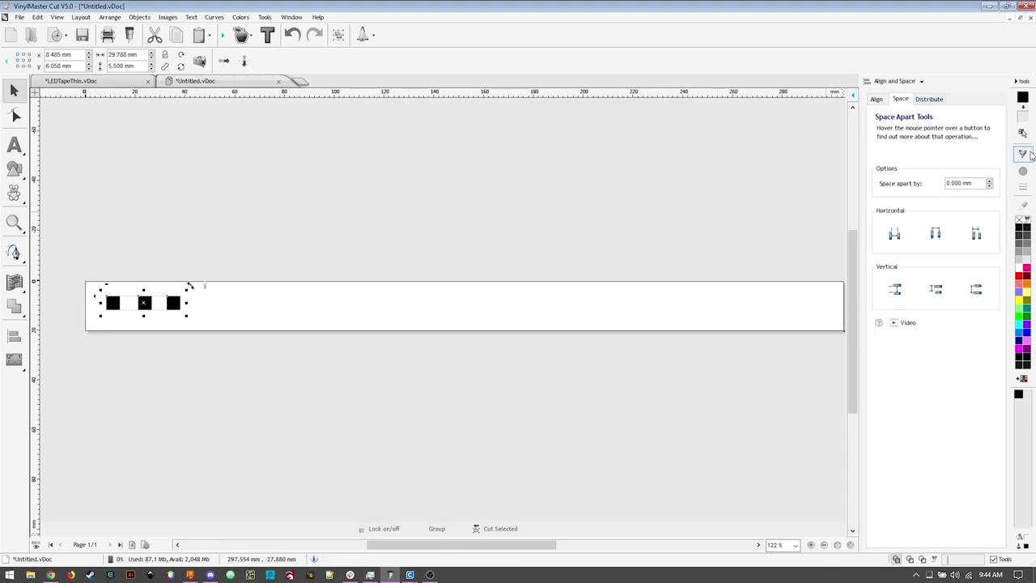
pyautogui.moveTo(977, 183); pyautogui.dragTo(942, 184)
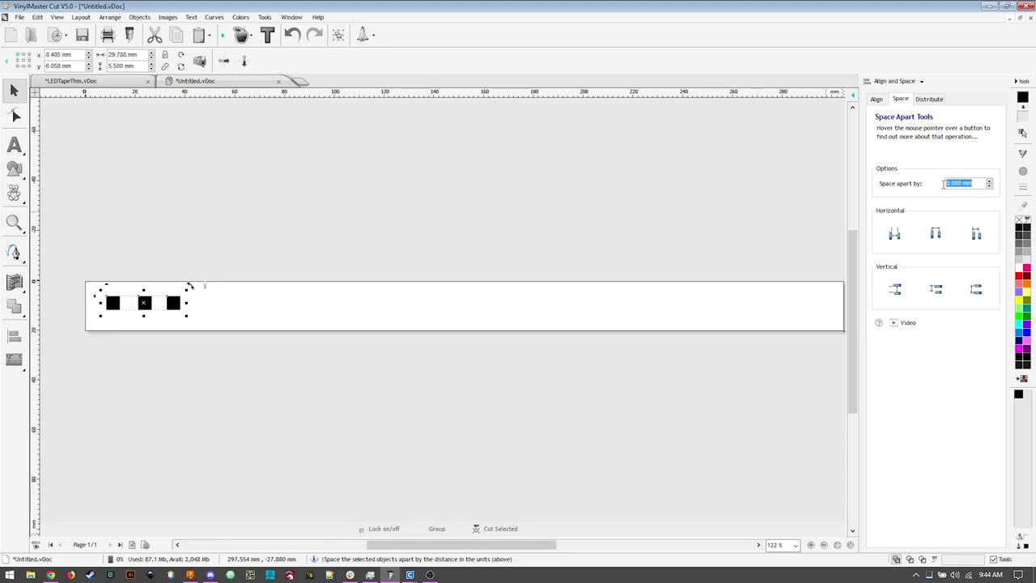
pyautogui.write('16')
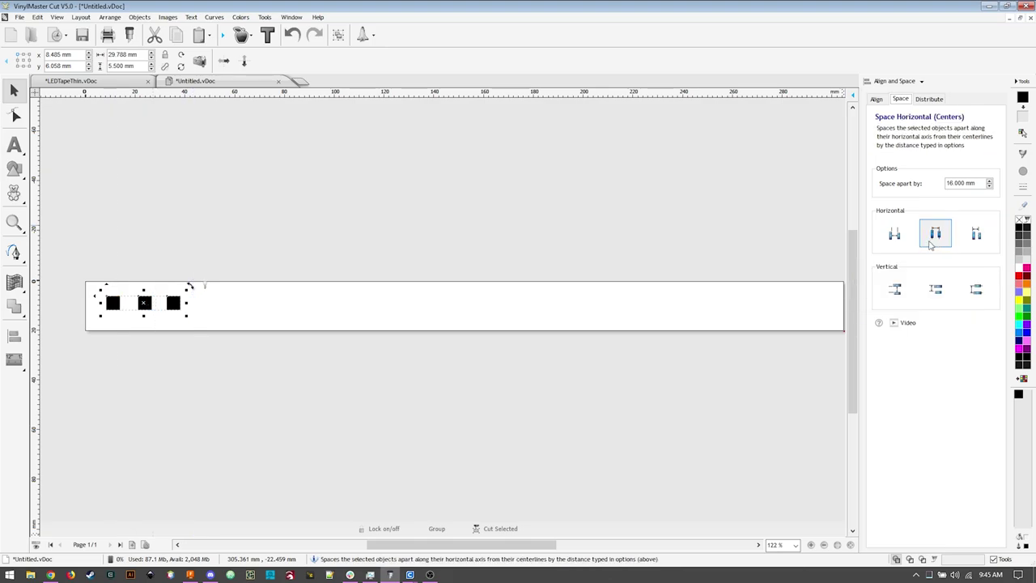
pyautogui.click(895, 239)
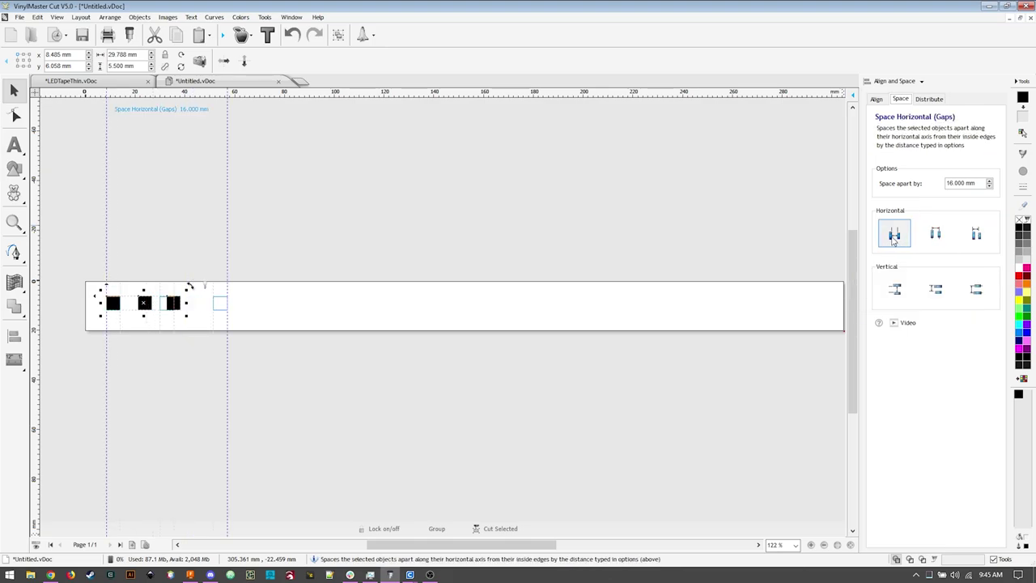
pyautogui.click(935, 234)
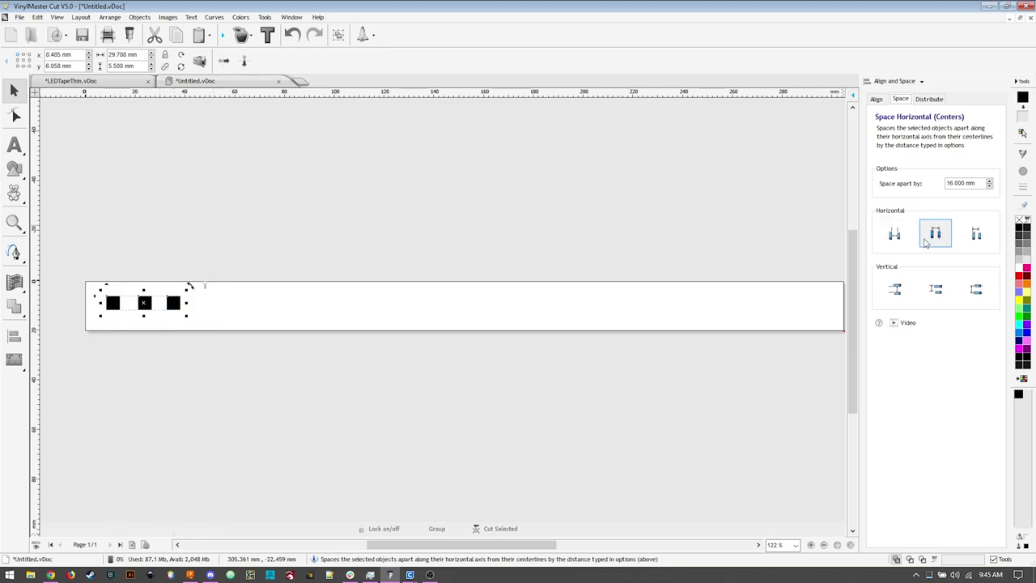
pyautogui.click(975, 235)
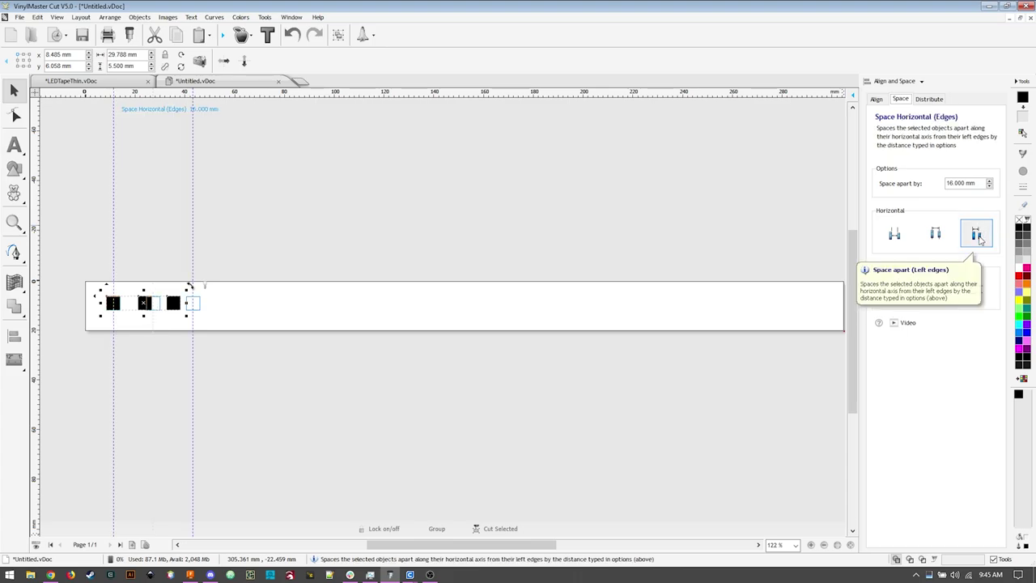
pyautogui.click(978, 234)
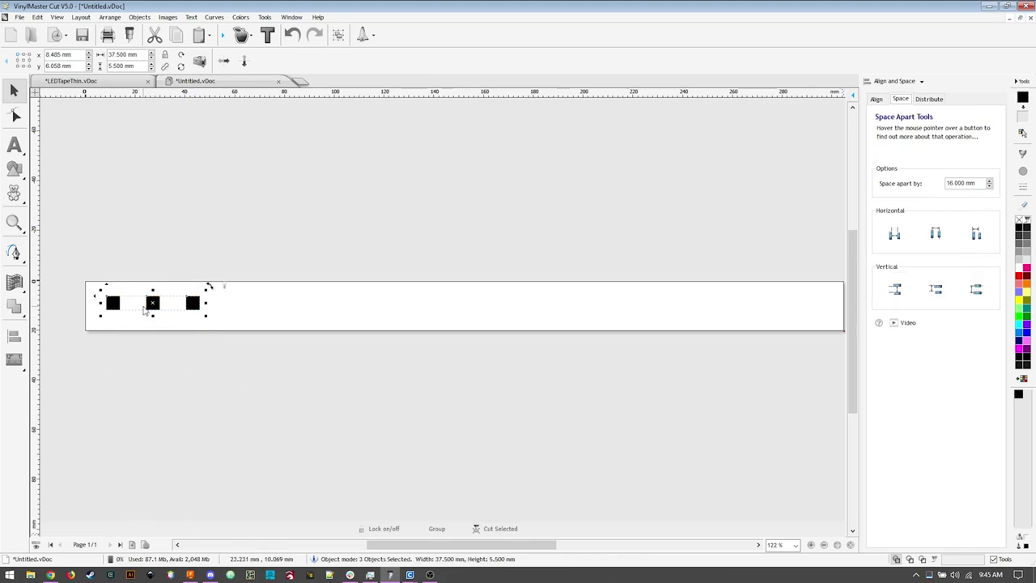
pyautogui.click(135, 358)
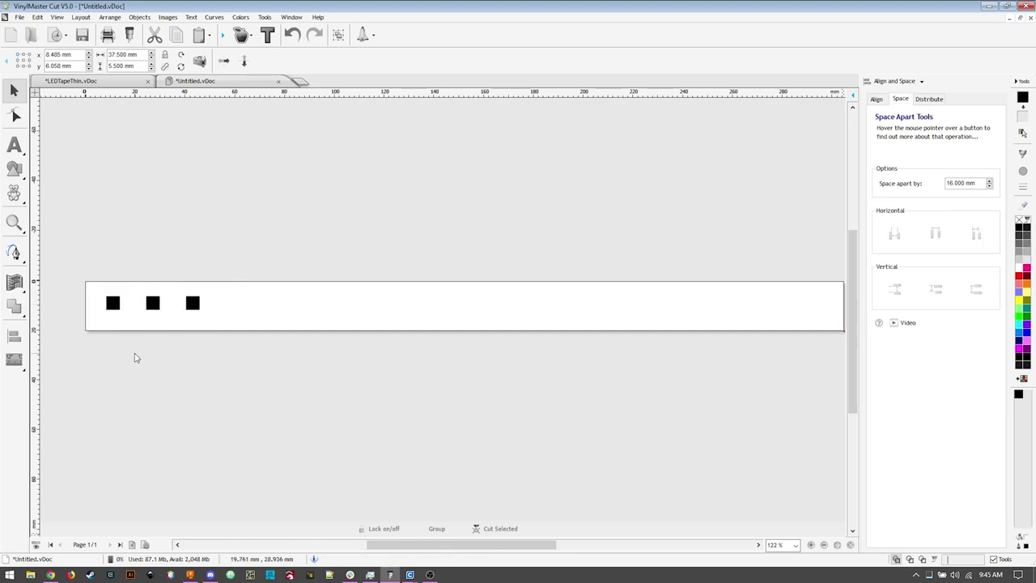
# - Drag the row of three squares right to about x 75 mm, y 8.226 mm
pyautogui.click(111, 306)
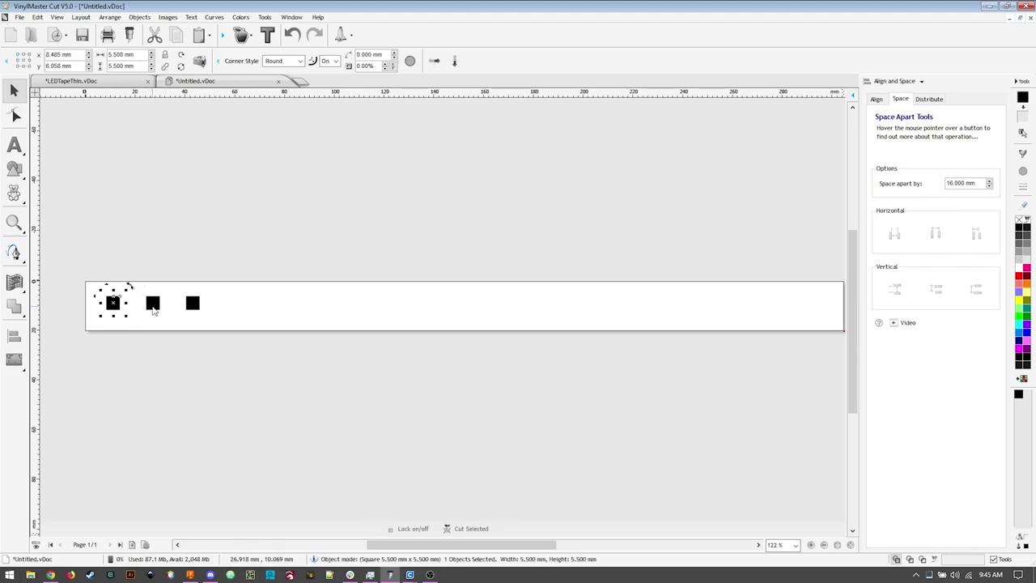
pyautogui.keyDown('shift'); pyautogui.click(153, 310); pyautogui.keyUp('shift')
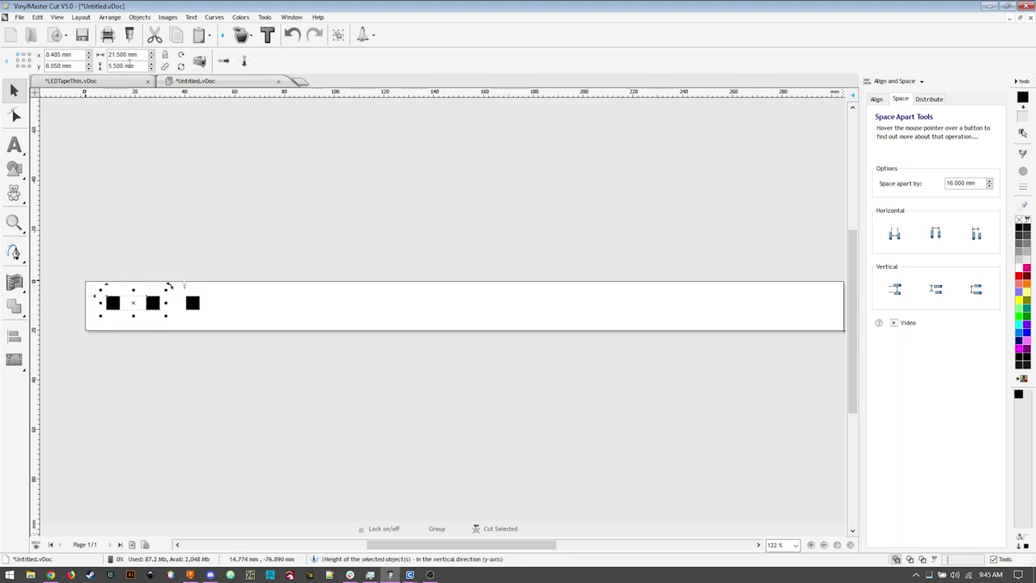
pyautogui.moveTo(142, 54); pyautogui.dragTo(101, 54)
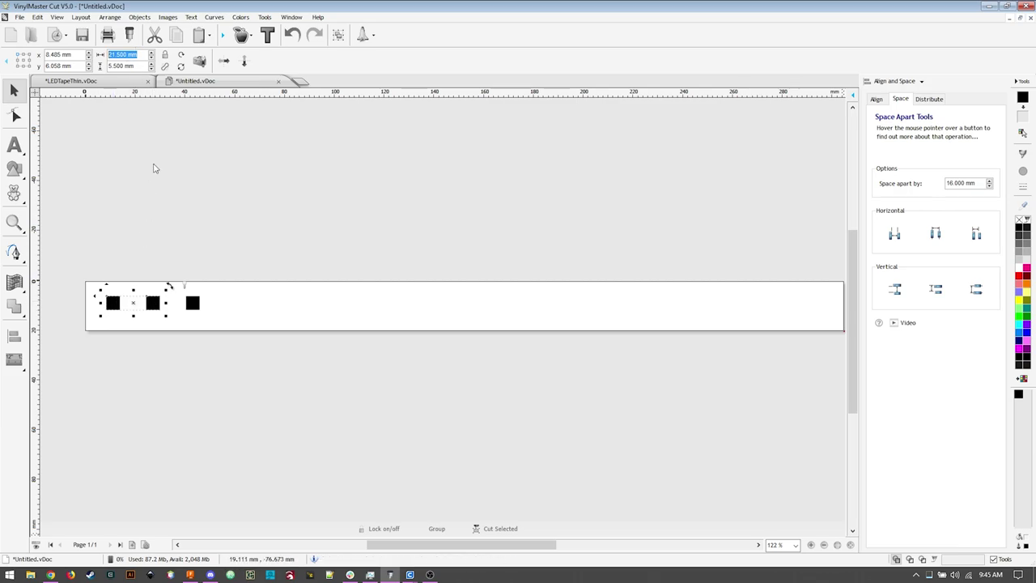
pyautogui.click(170, 235)
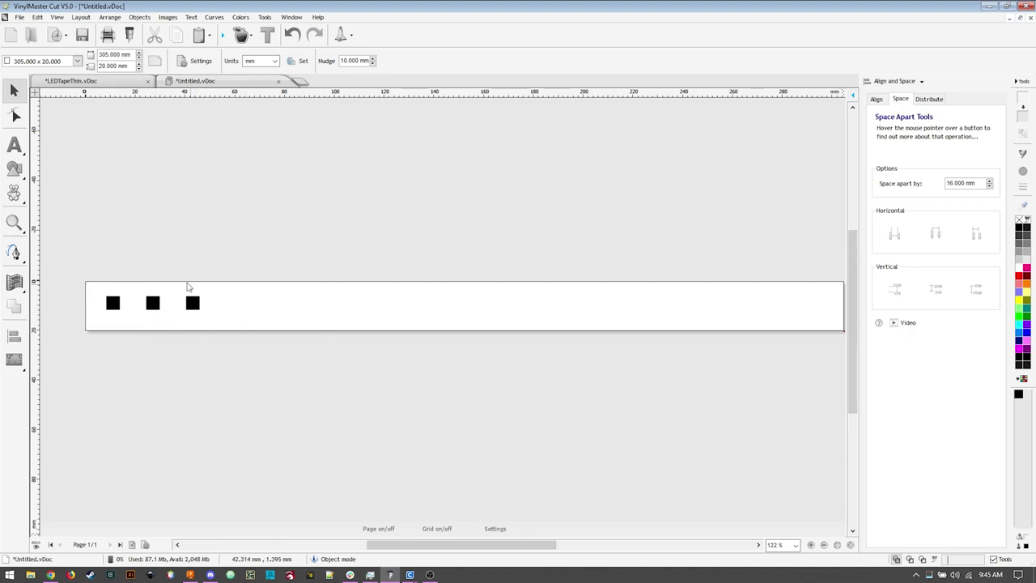
pyautogui.moveTo(76, 236); pyautogui.dragTo(276, 370)
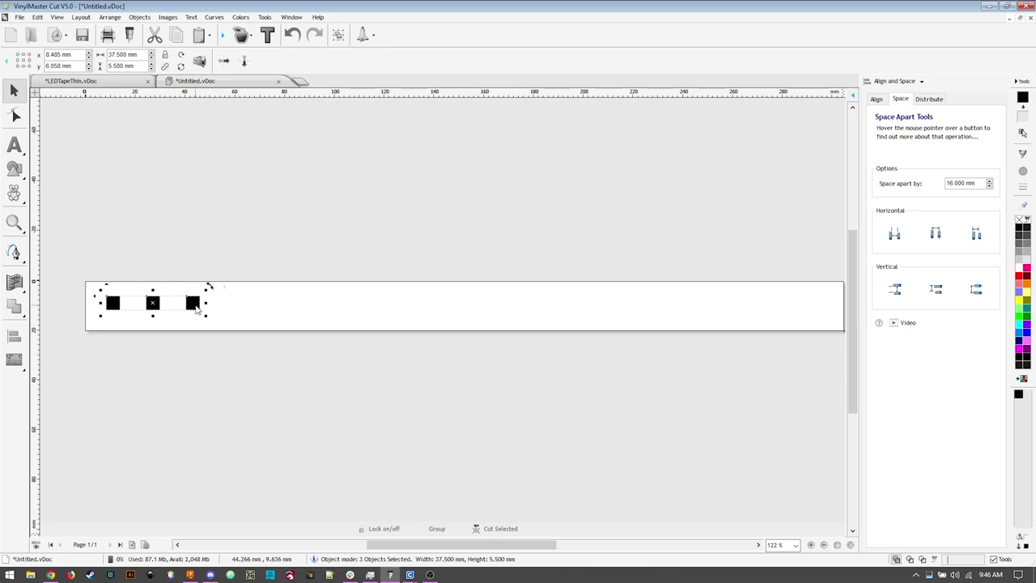
pyautogui.moveTo(196, 308); pyautogui.dragTo(362, 313)
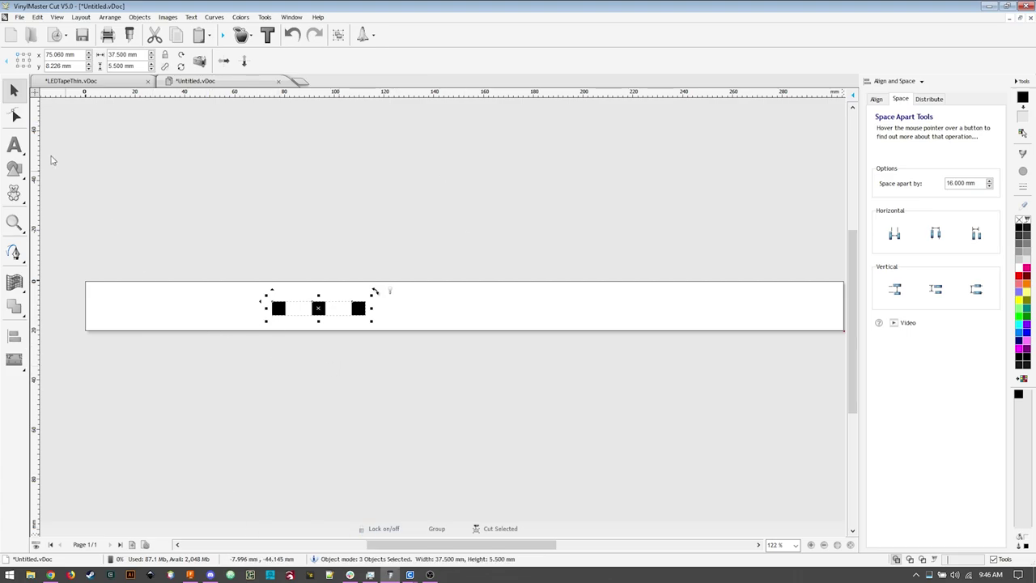
# - Draw a 48 × 11 mm rectangle over the three squares, shown as a wireframe outline
pyautogui.click(15, 169)
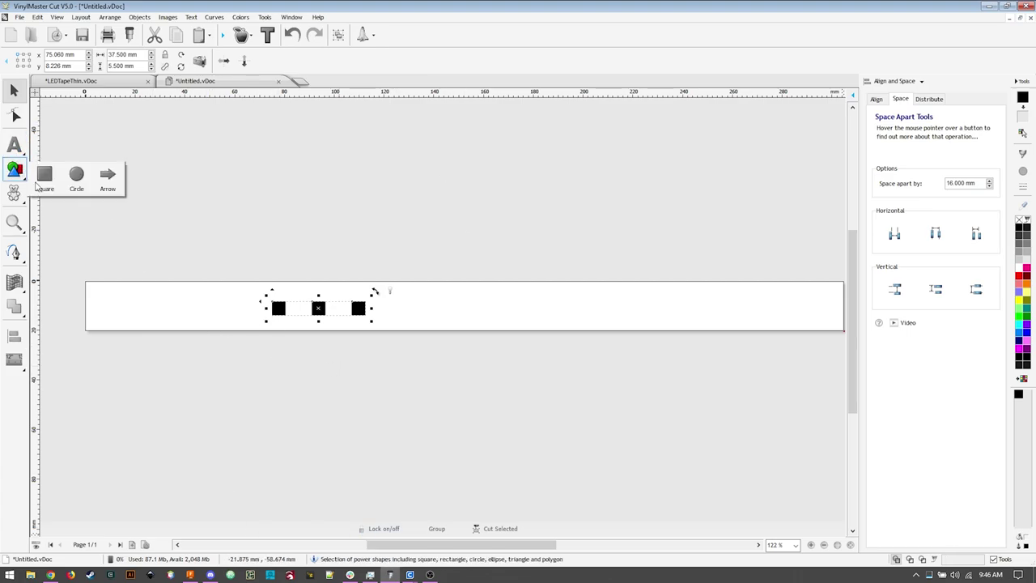
pyautogui.click(41, 175)
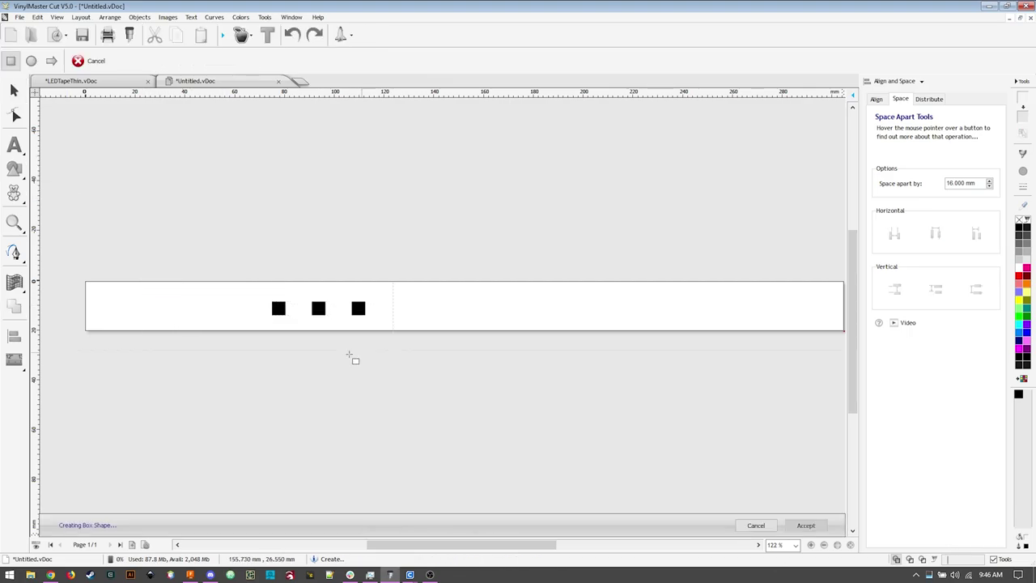
pyautogui.moveTo(384, 293); pyautogui.dragTo(262, 322)
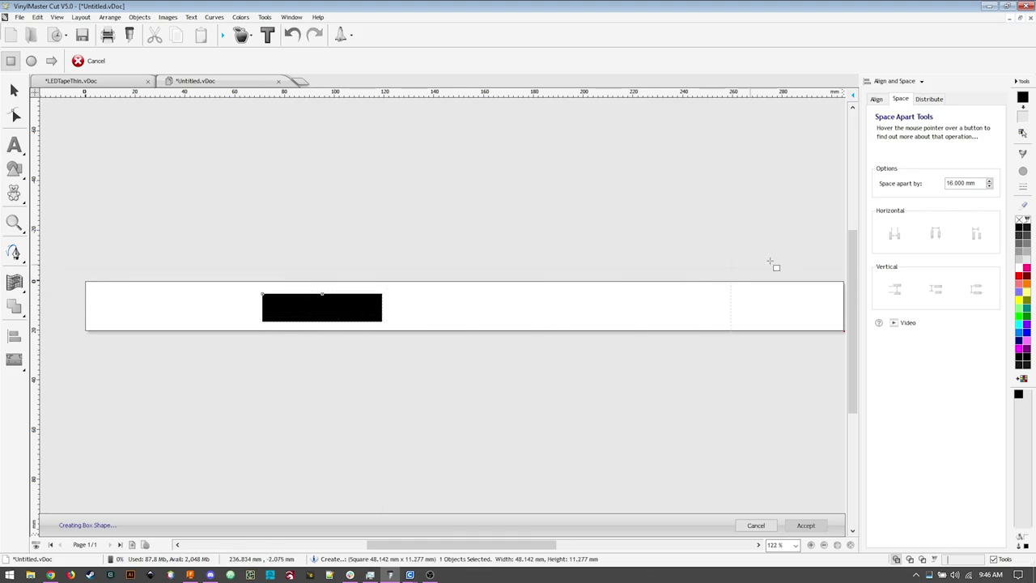
pyautogui.click(1023, 172)
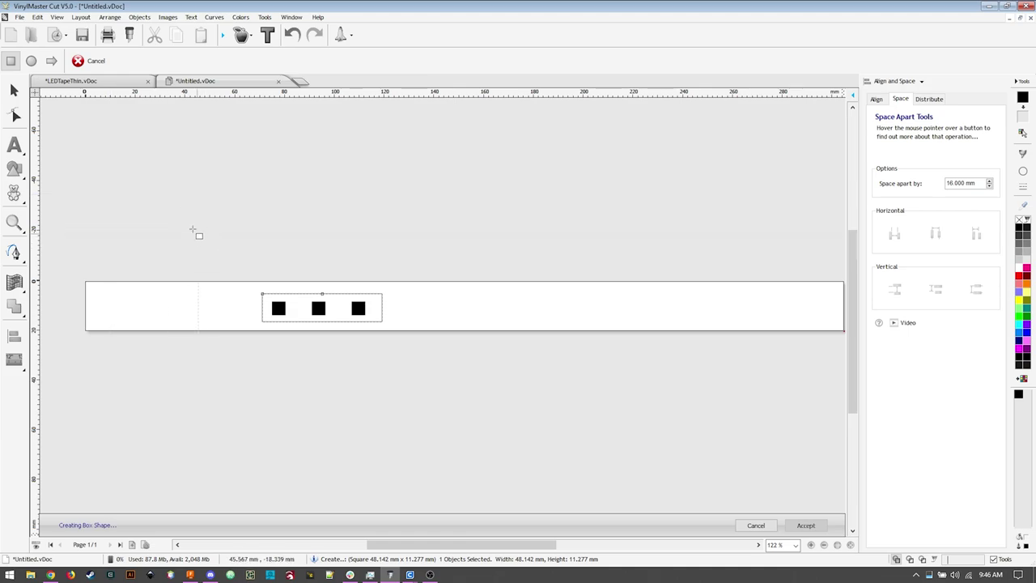
# - Align the rectangle and all three squares on their vertical centres
pyautogui.click(13, 90)
pyautogui.moveTo(171, 209); pyautogui.dragTo(445, 381)
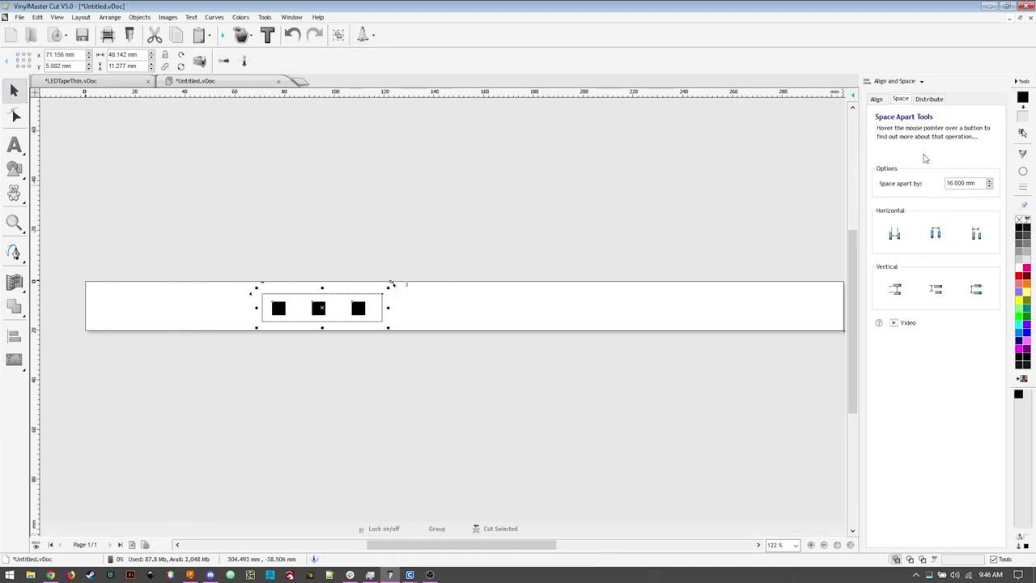
pyautogui.click(877, 99)
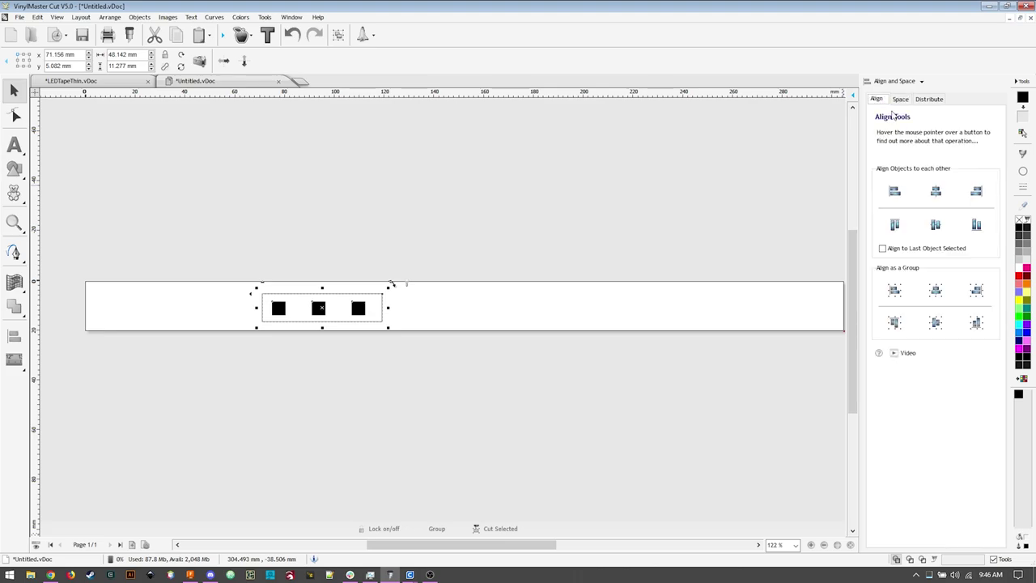
pyautogui.click(937, 226)
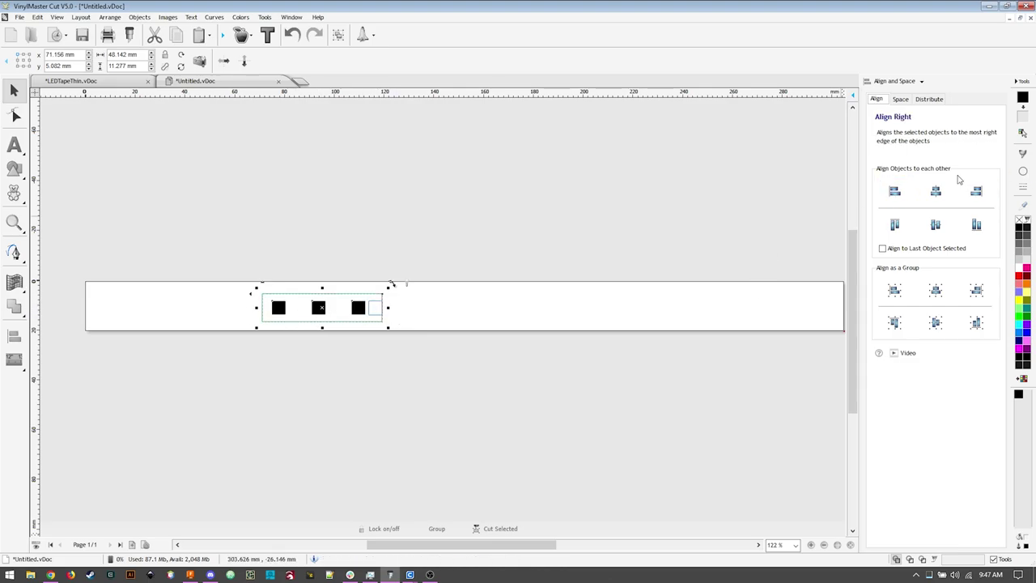
pyautogui.click(498, 378)
# - Select just the three squares and bring up their context menu
pyautogui.click(278, 308)
pyautogui.keyDown('shift'); pyautogui.click(319, 307); pyautogui.keyUp('shift')
pyautogui.keyDown('shift'); pyautogui.click(357, 310); pyautogui.keyUp('shift')
pyautogui.rightClick(358, 311)
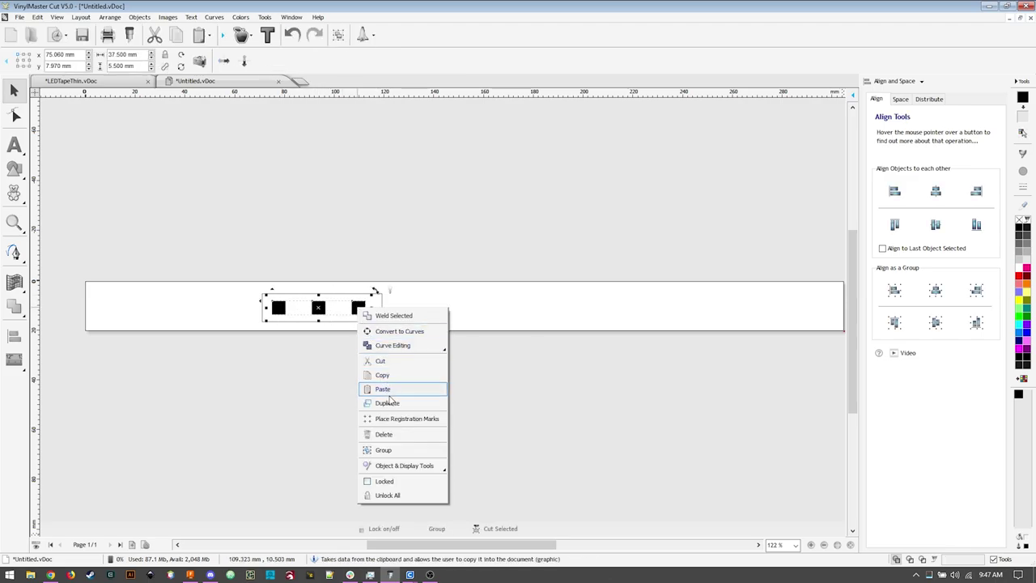
# - Group the three squares and centre them horizontally inside the rectangle
pyautogui.click(392, 455)
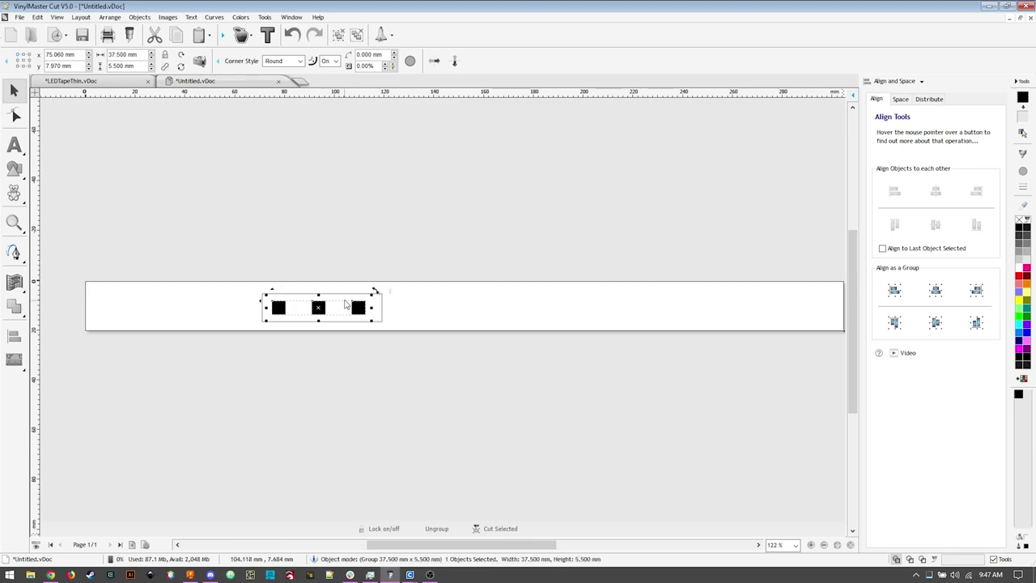
pyautogui.hotkey('ctrl', 'a')
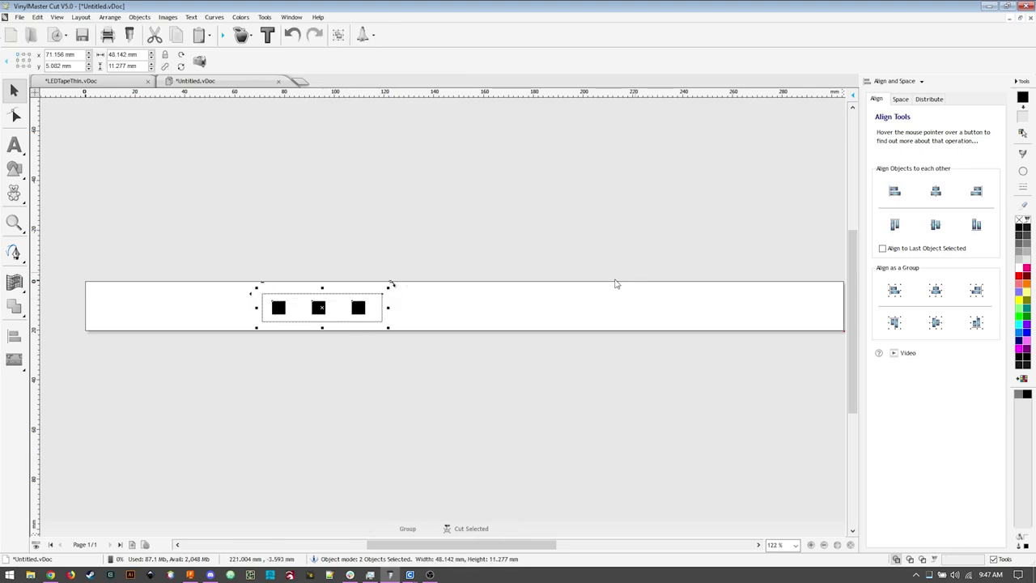
pyautogui.click(936, 192)
pyautogui.click(413, 385)
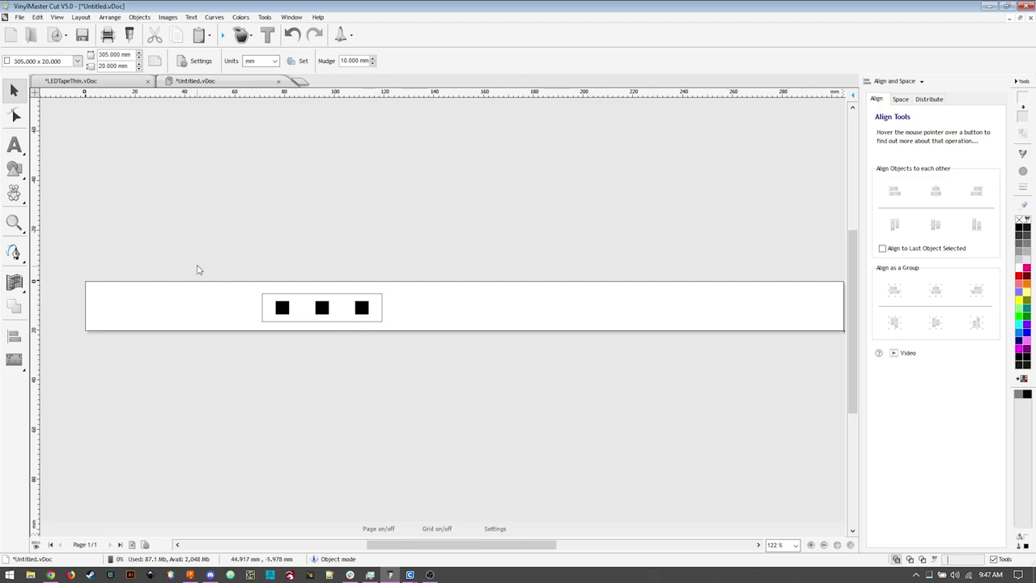
# - Move the framed squares to the strip's left end at x 3.28, y 3.564 mm
pyautogui.moveTo(261, 268); pyautogui.dragTo(420, 354)
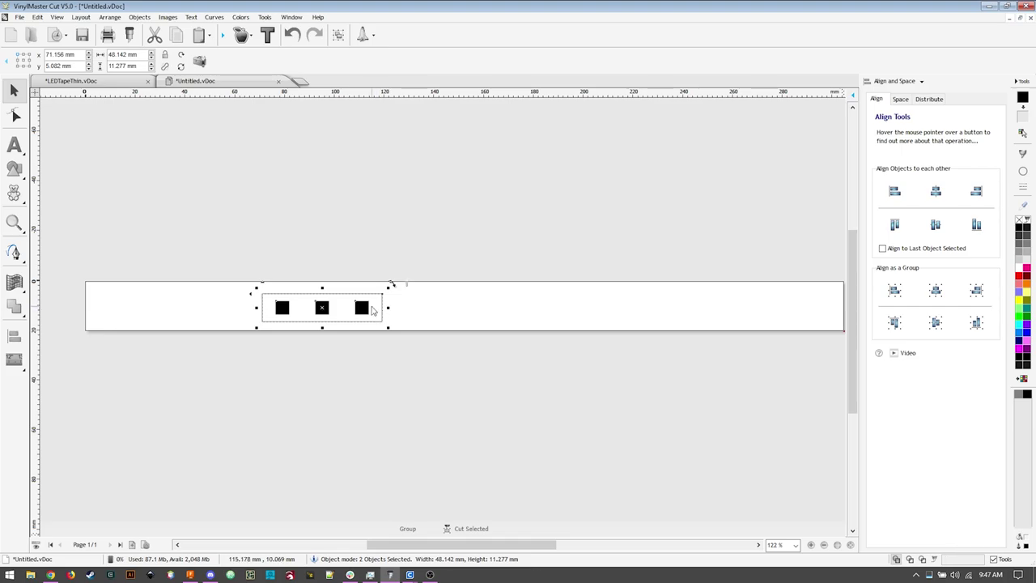
pyautogui.moveTo(364, 311); pyautogui.dragTo(195, 308)
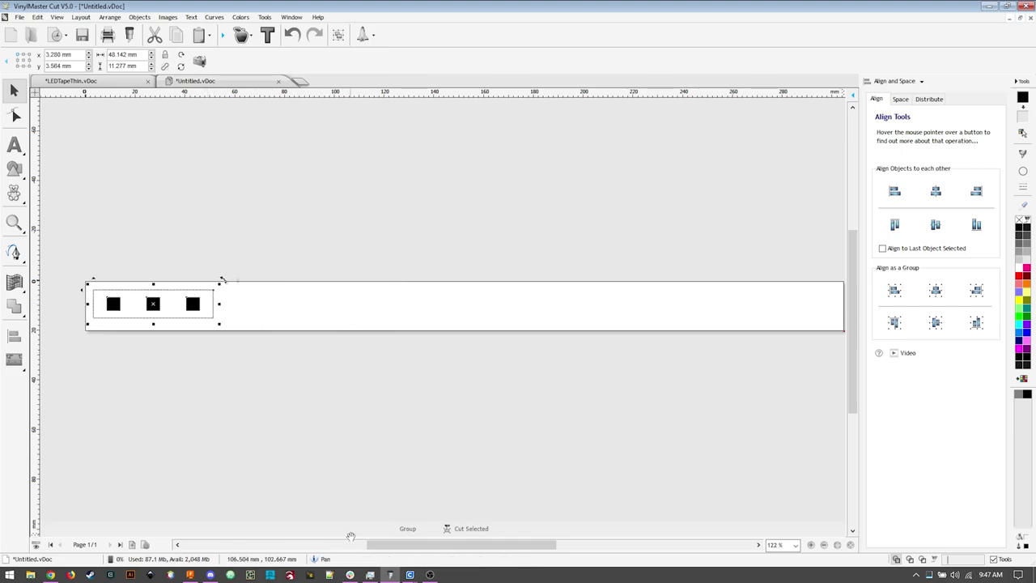
pyautogui.click(326, 248)
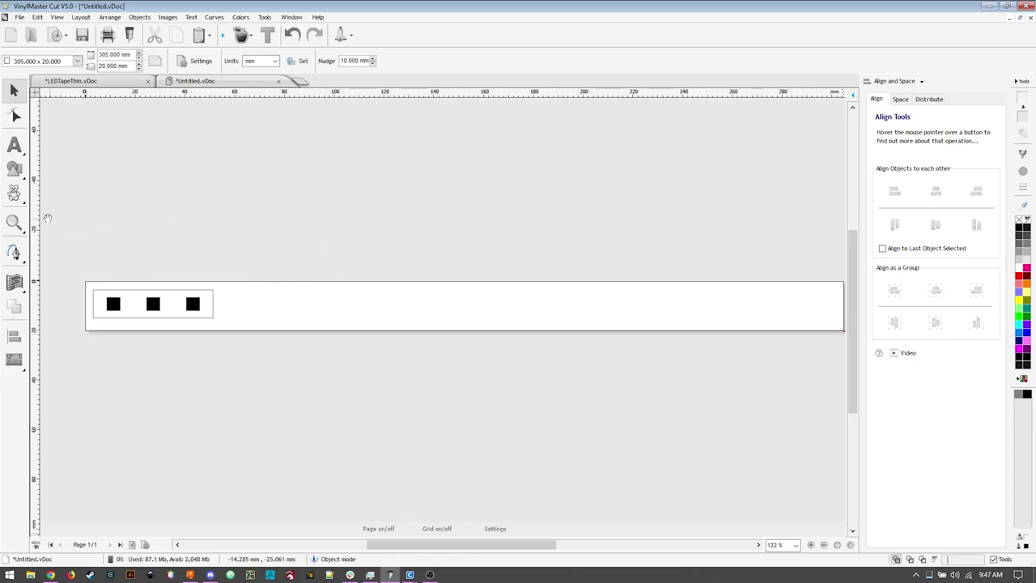
# - Switch to the Bezier Pen tool for drawing a line by the framed squares
pyautogui.click(14, 252)
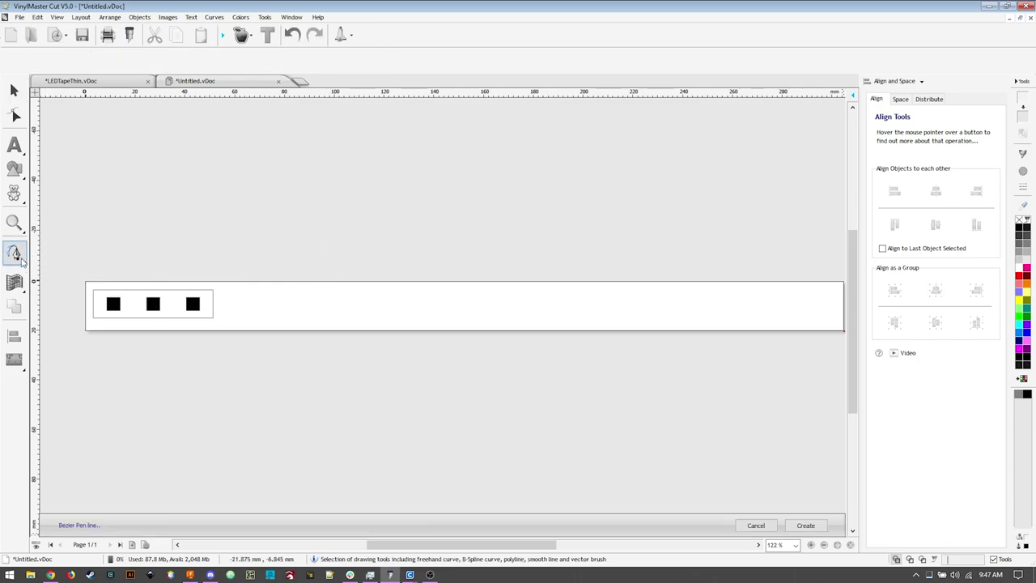